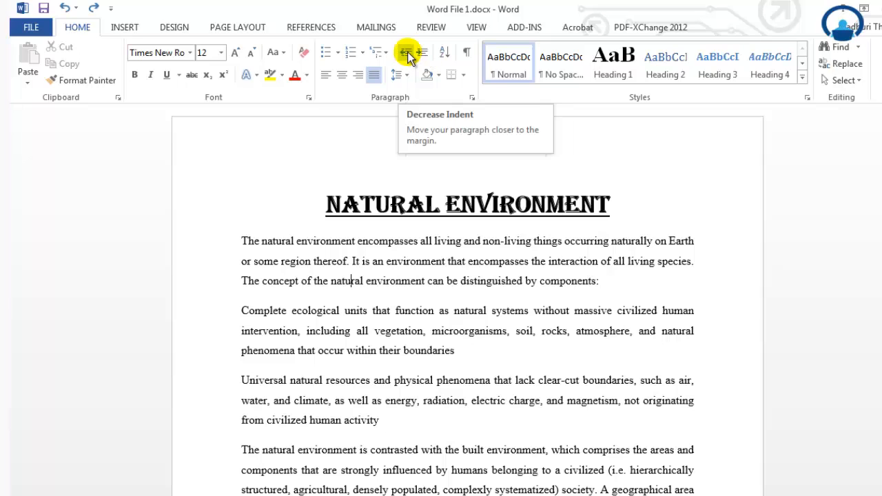
Increase the indent of the first two body paragraphs under the heading by two levels
left_click(314, 281)
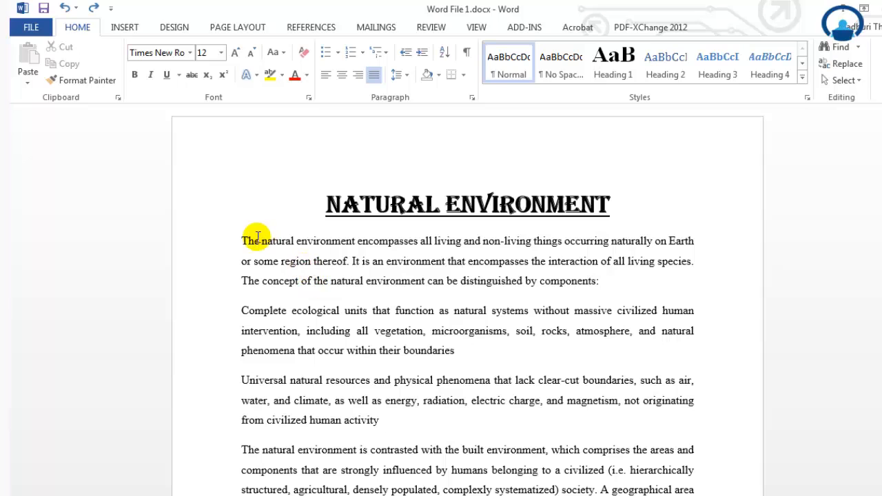
left_click_drag(242, 241, 455, 351)
left_click(423, 54)
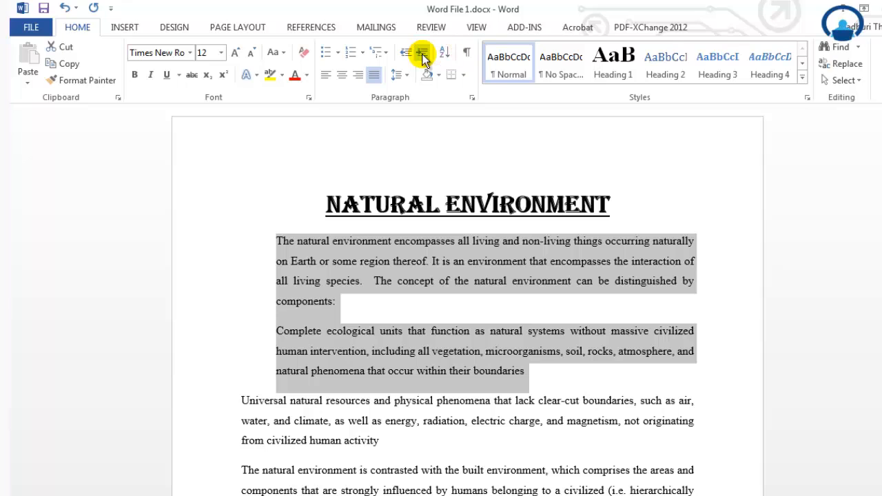
left_click(423, 55)
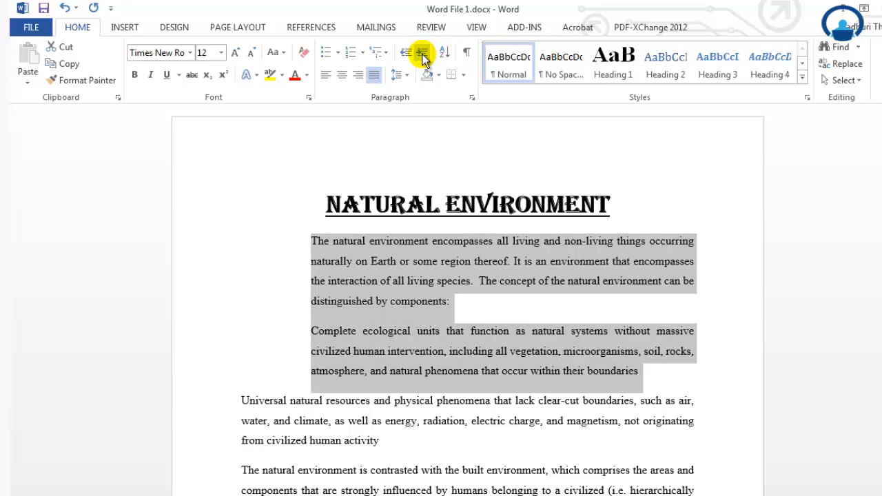
Decrease the indent of the first two body paragraphs by two levels, back to the margin
left_click(407, 56)
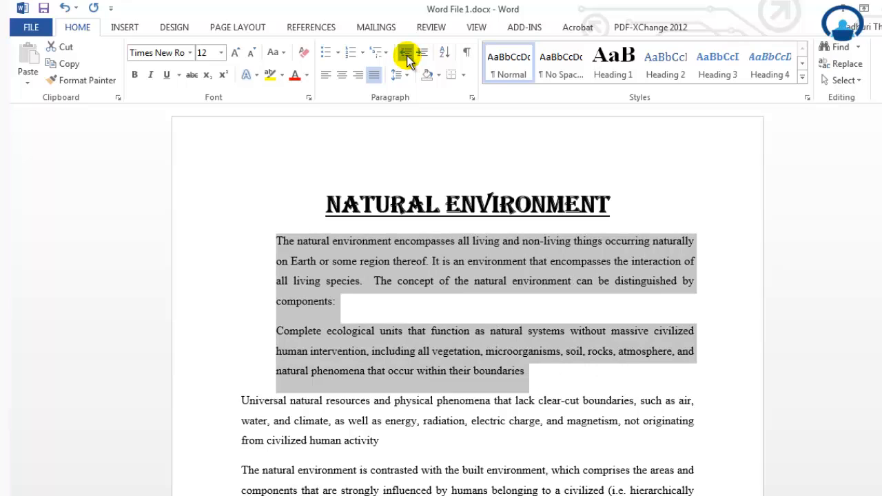
left_click(407, 56)
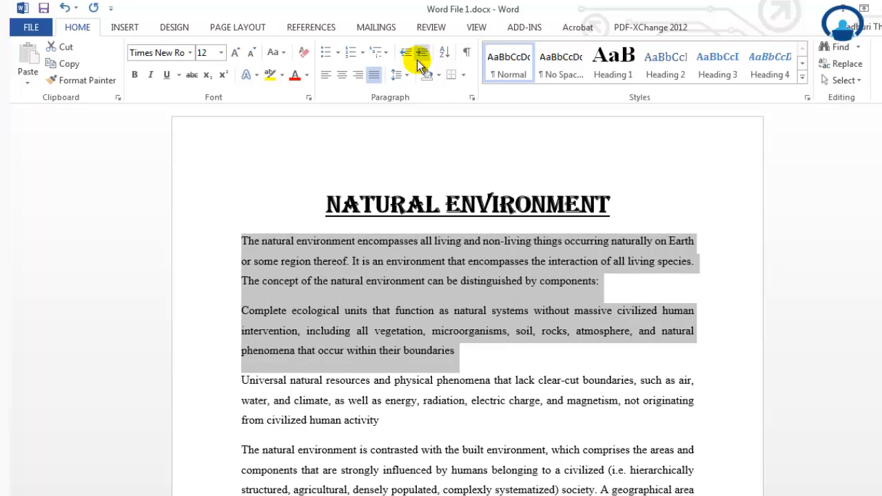
left_click(510, 359)
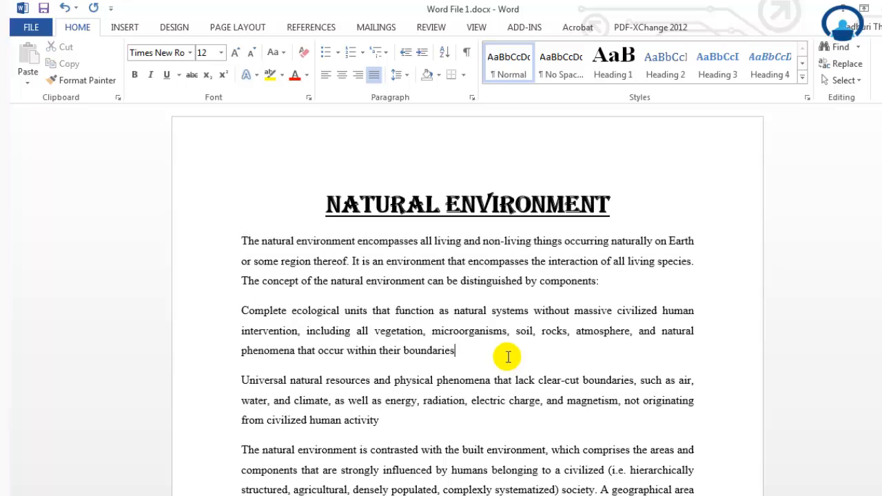
Increase the indent of the first two body paragraphs by three levels
double_click(247, 241)
left_click_drag(296, 253, 622, 347)
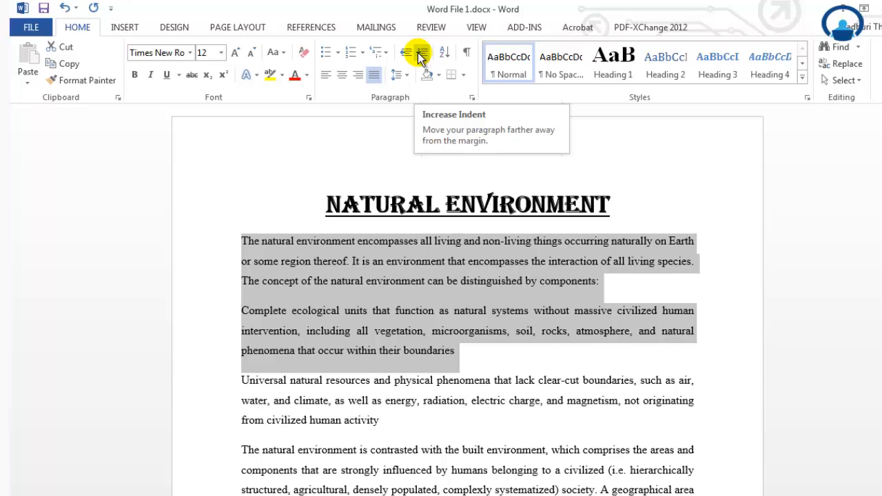
left_click(421, 55)
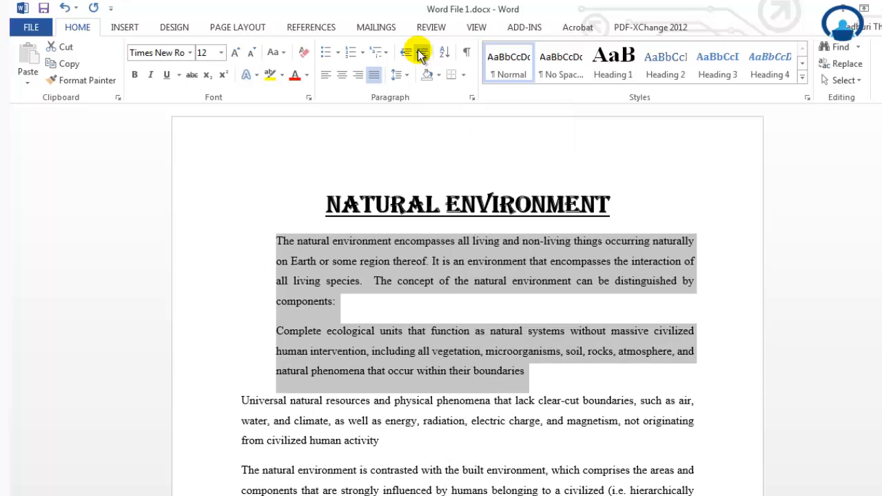
left_click(421, 55)
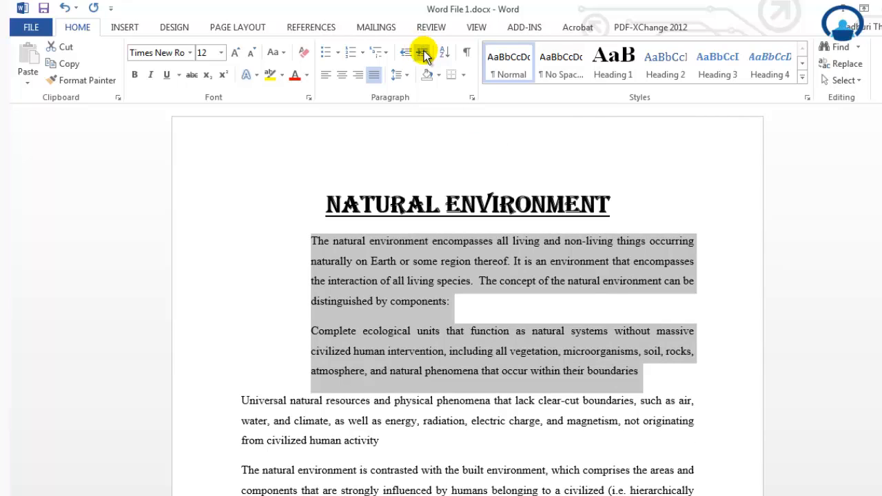
left_click(421, 55)
Decrease the indent of the first two body paragraphs by three levels and clear the selection
left_click(405, 55)
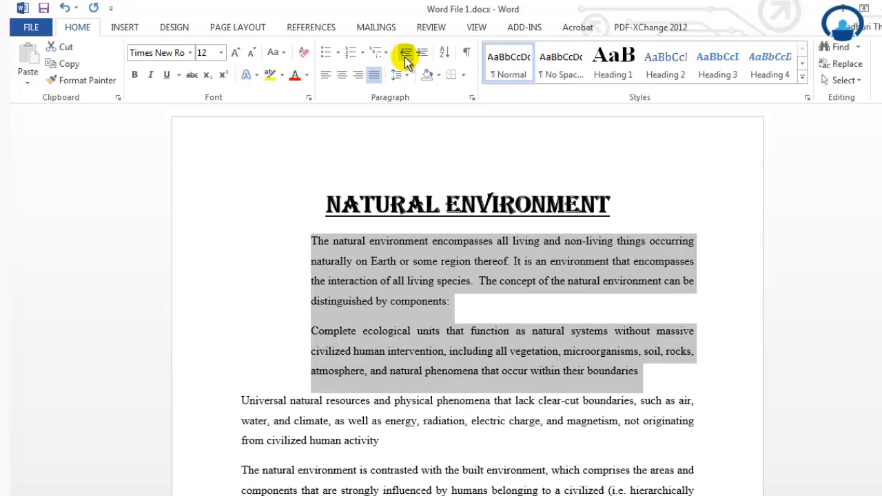
left_click(405, 55)
left_click(406, 55)
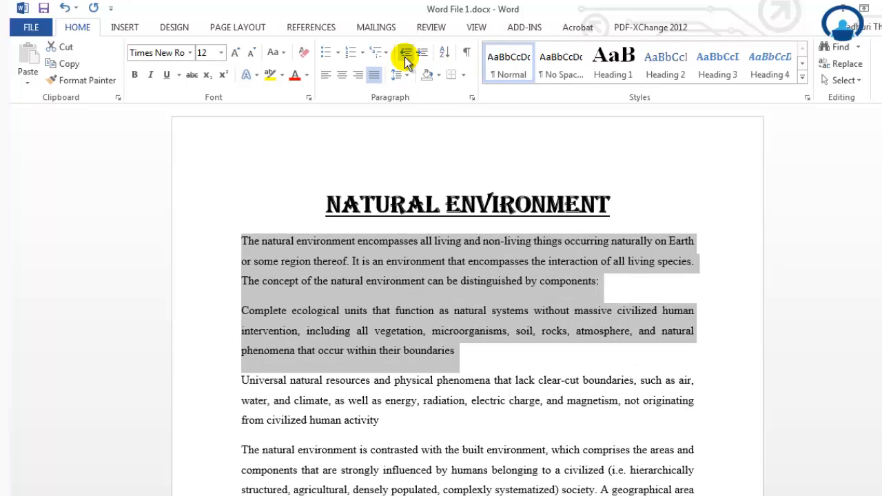
left_click(389, 348)
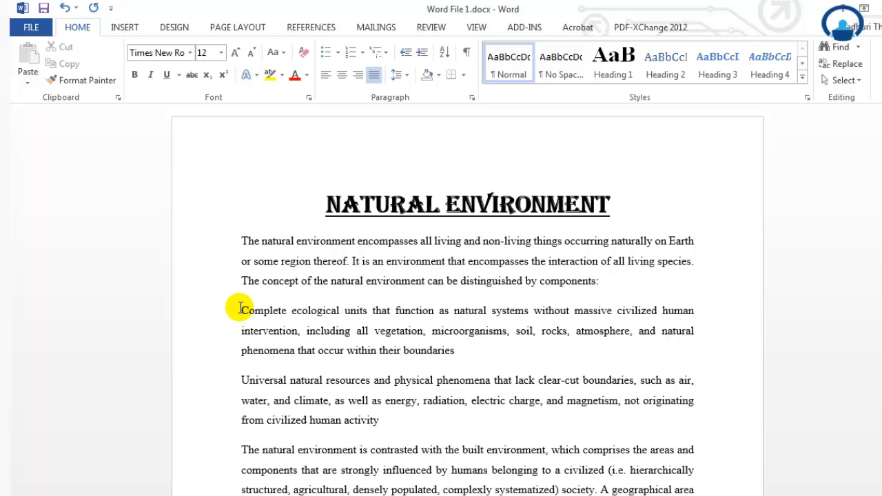
Indent the paragraph starting "Complete ecological units" by two tab levels at its beginning and remove both indents again
key("Tab")
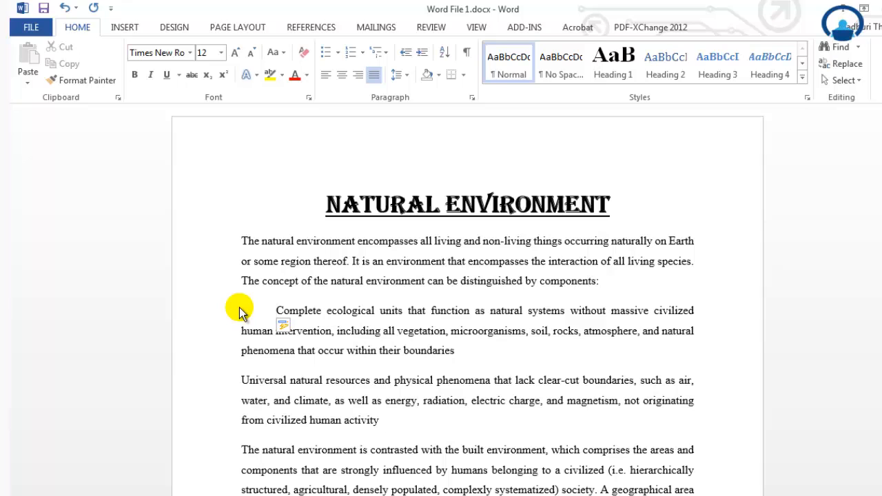
key("Tab")
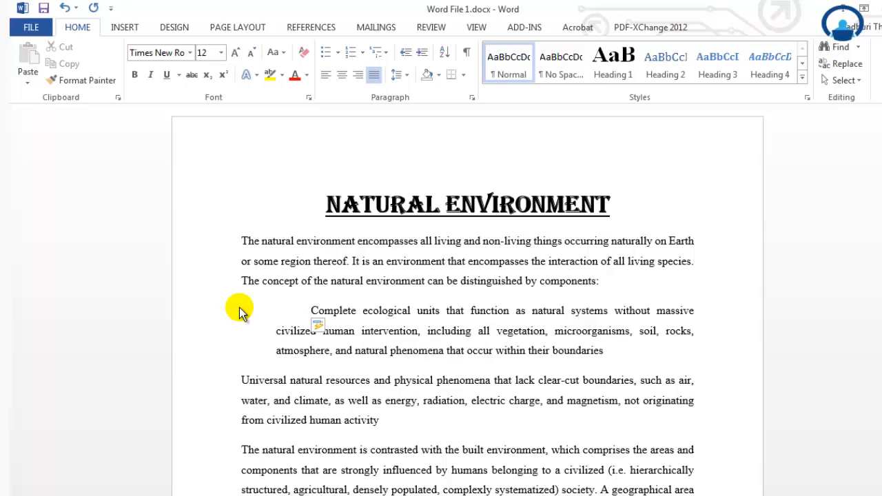
key("BackSpace")
key("BackSpace")
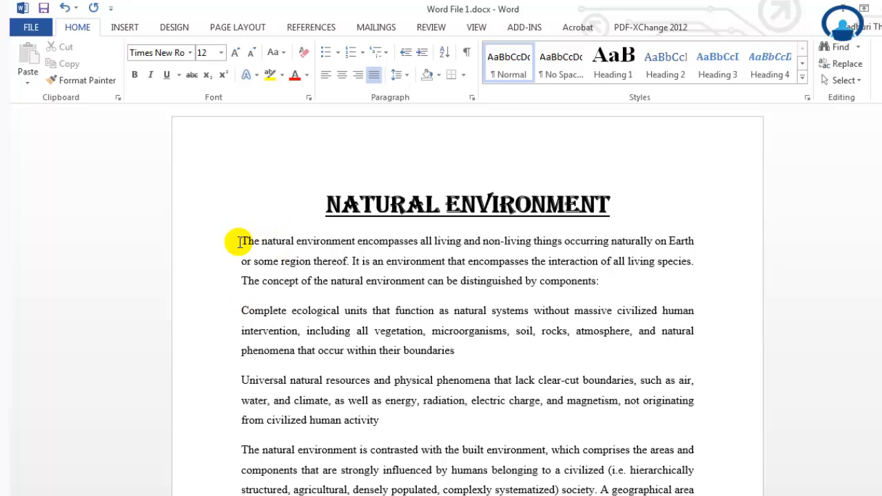
Clear the selection of the body paragraphs and show the ruler
left_click_drag(240, 242, 485, 349)
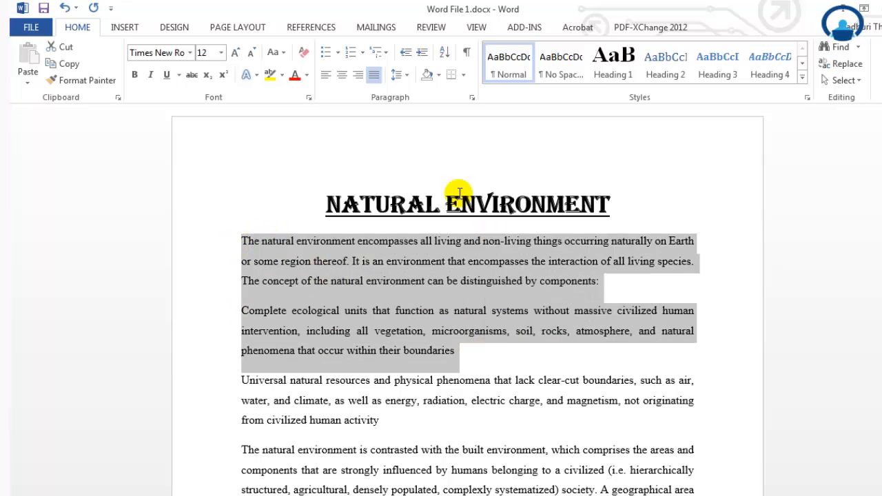
left_click(707, 261)
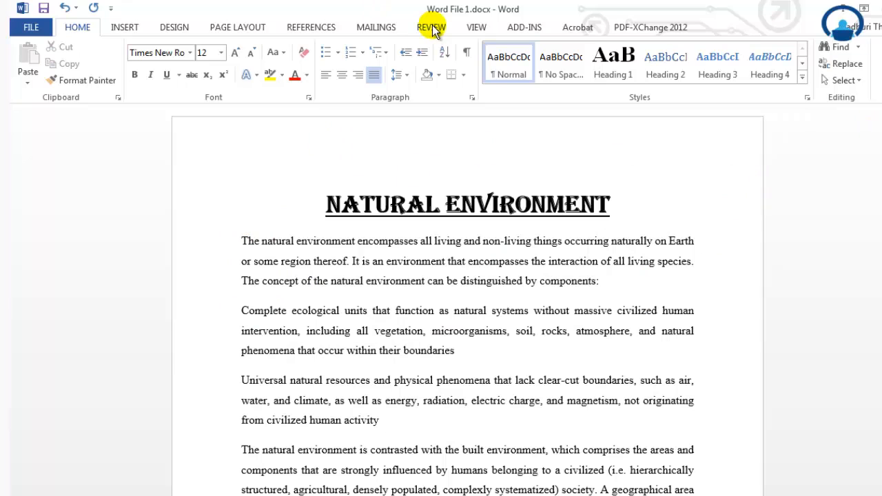
left_click(470, 29)
left_click(166, 45)
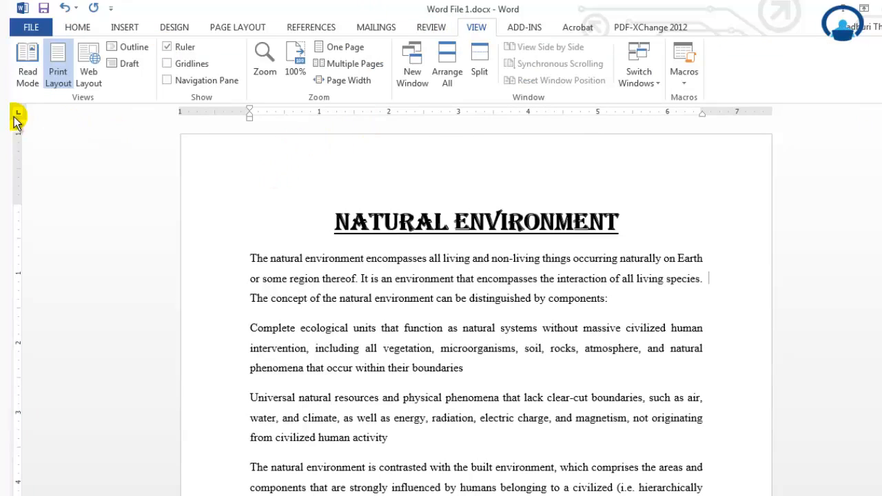
Add four left tab stops for the first body paragraph at about 0.45, 0.55, 0.75 and 1.1 inches
left_click(281, 114)
left_click_drag(280, 115, 287, 120)
left_click(302, 114)
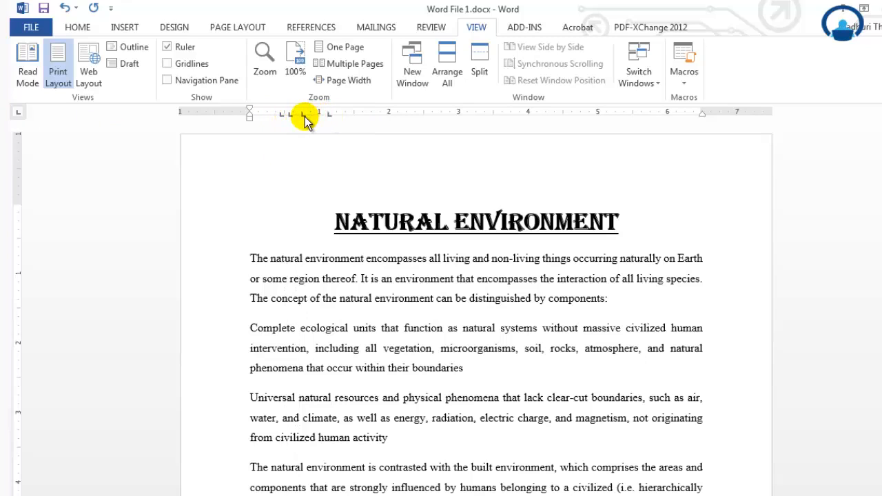
left_click(331, 115)
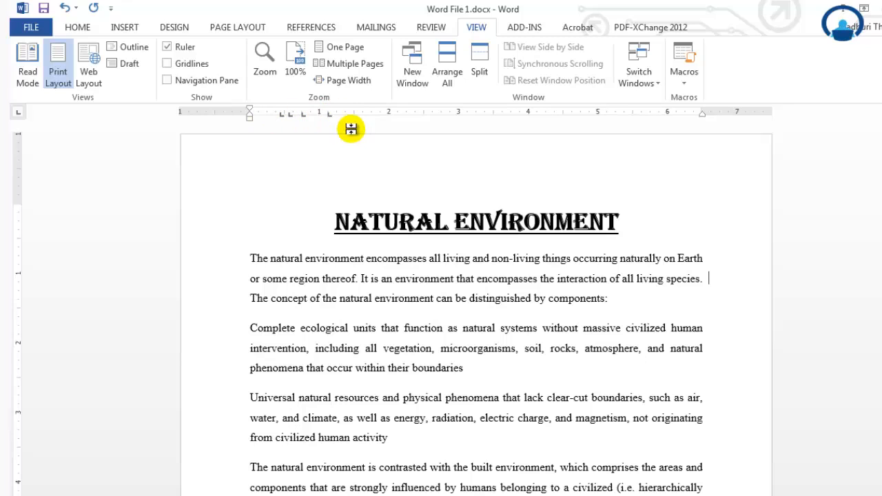
Indent the first two body paragraphs stop by stop to the fourth custom tab stop at about 1.1 inches
left_click(285, 262)
left_click_drag(250, 258, 483, 370)
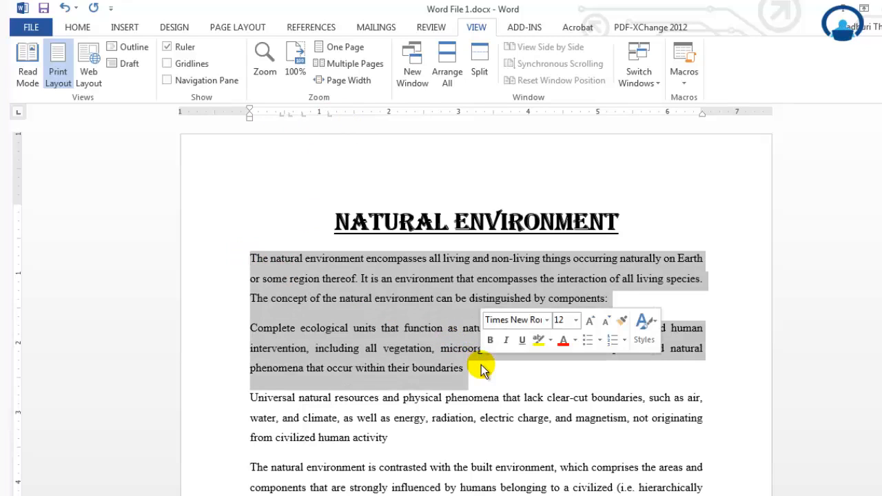
key("Tab")
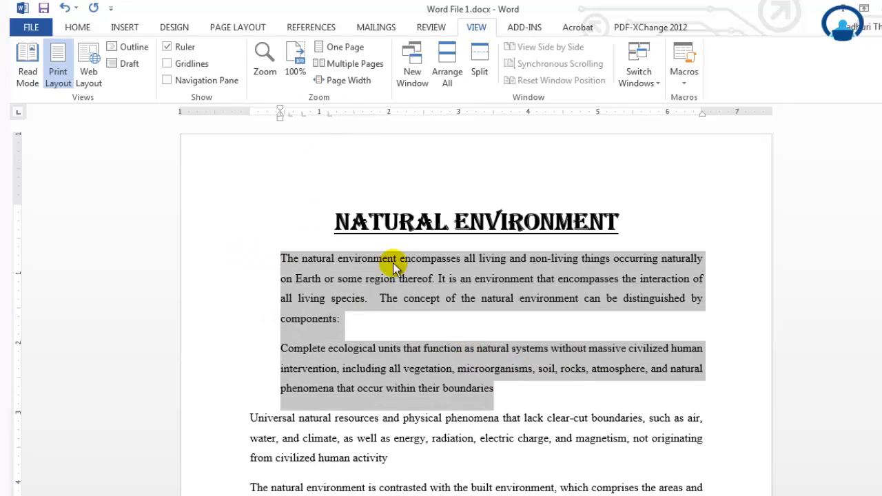
left_click_drag(285, 118, 307, 133)
key("Tab")
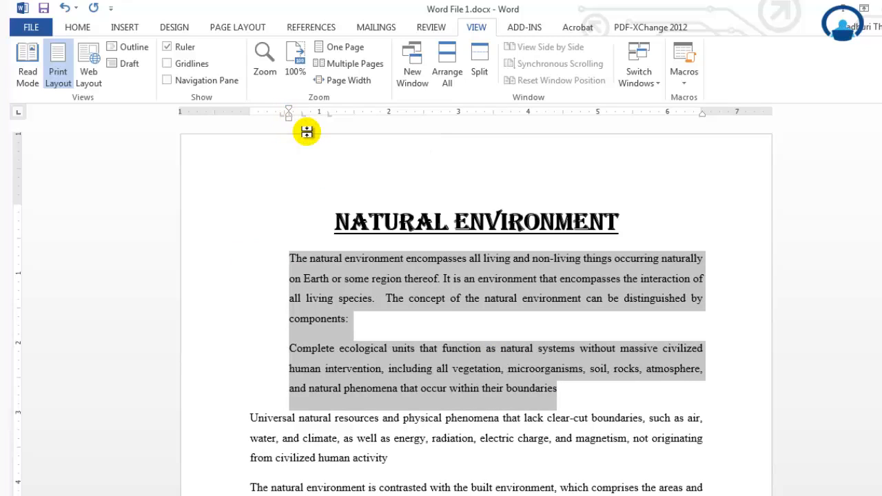
key("Tab")
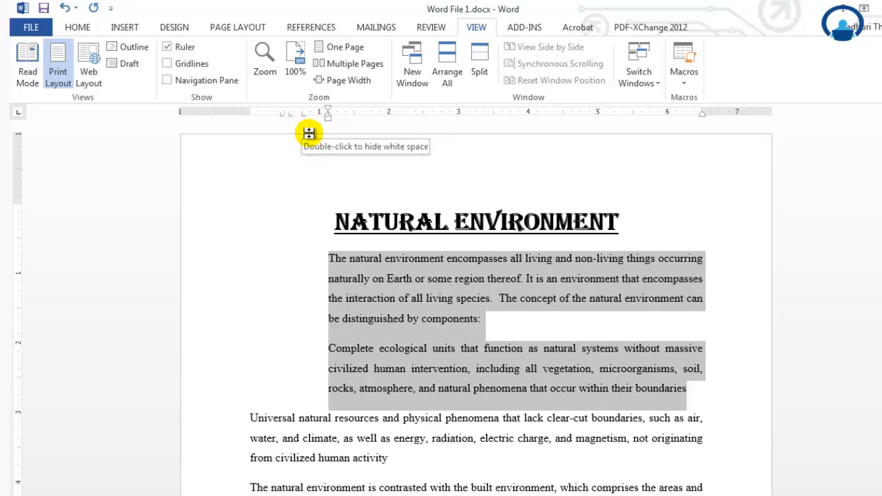
Move the first two body paragraphs back through the tab stops to the left margin
key("shift+Tab")
key("shift+Tab")
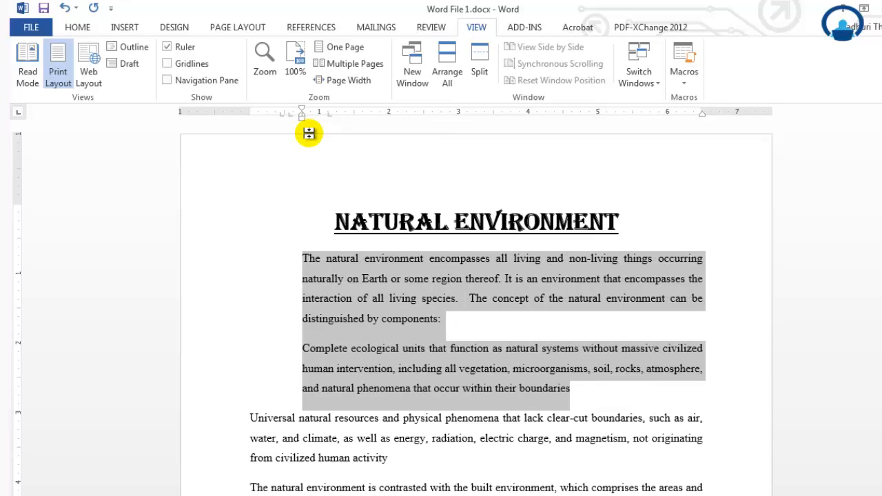
key("shift+Tab")
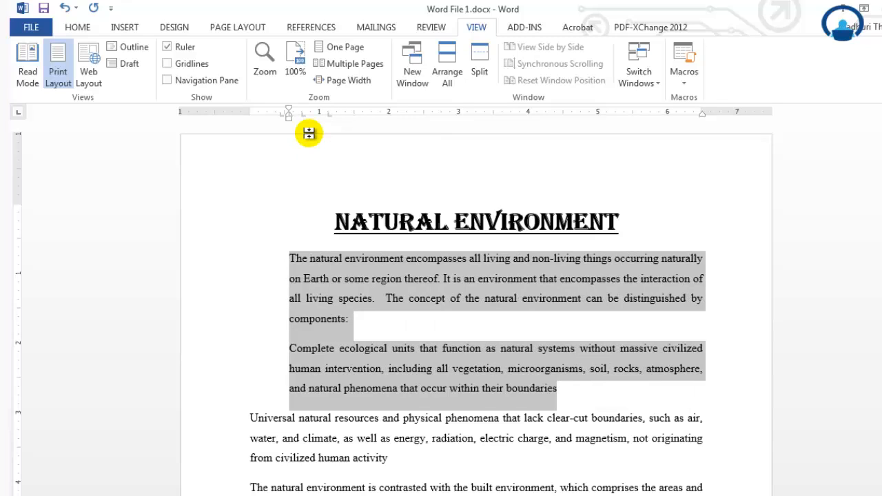
key("shift+Tab")
key("shift+Tab")
Delete the first two body paragraphs, undo the deletion and clear the selection
key("Delete")
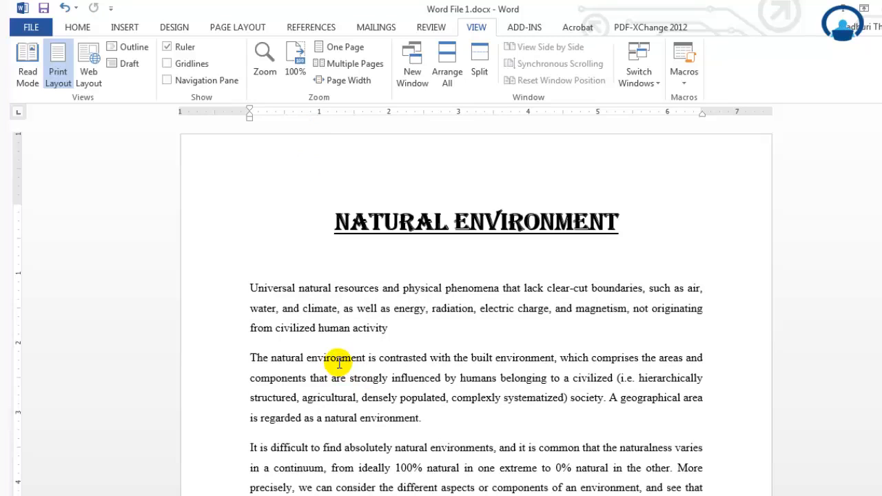
key("ctrl+z")
left_click(497, 381)
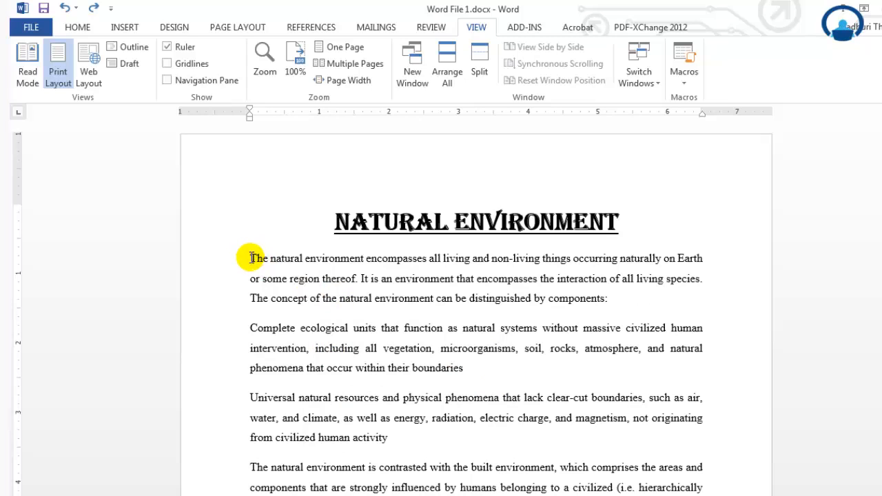
Increase the indent of the first two body paragraphs by one level and decrease it again by one level
left_click(75, 26)
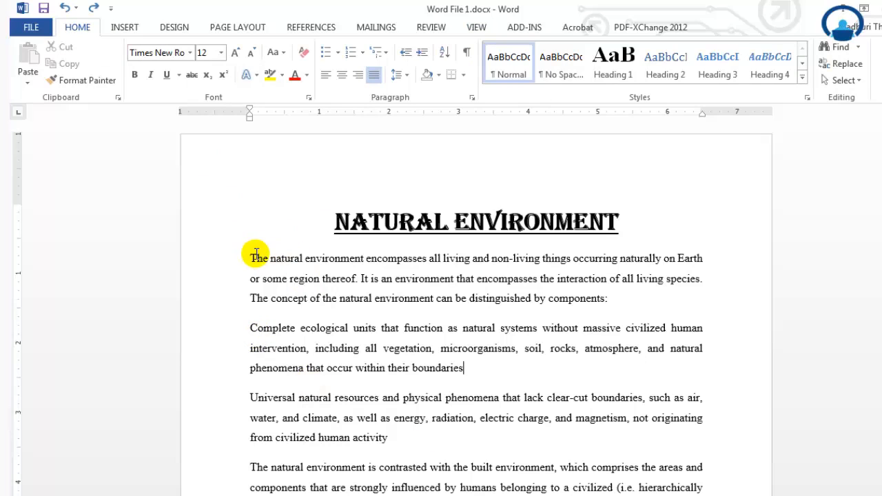
left_click_drag(250, 258, 531, 374)
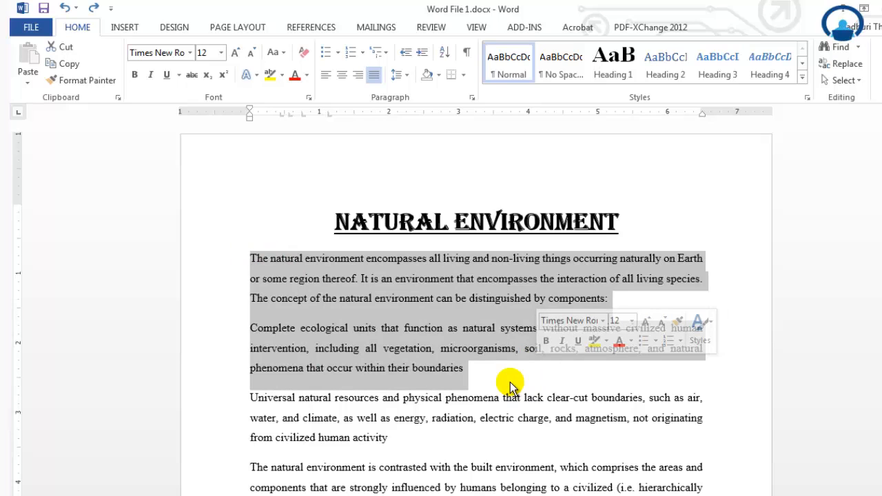
left_click(468, 369)
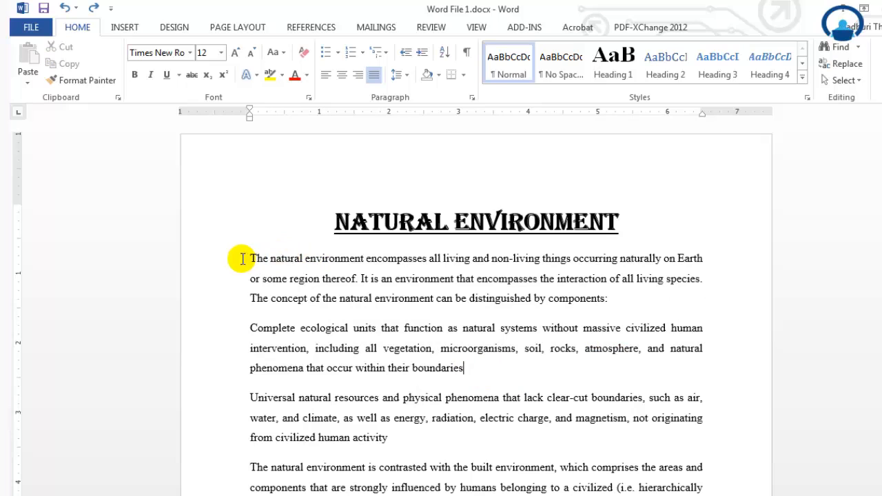
left_click_drag(243, 258, 483, 379)
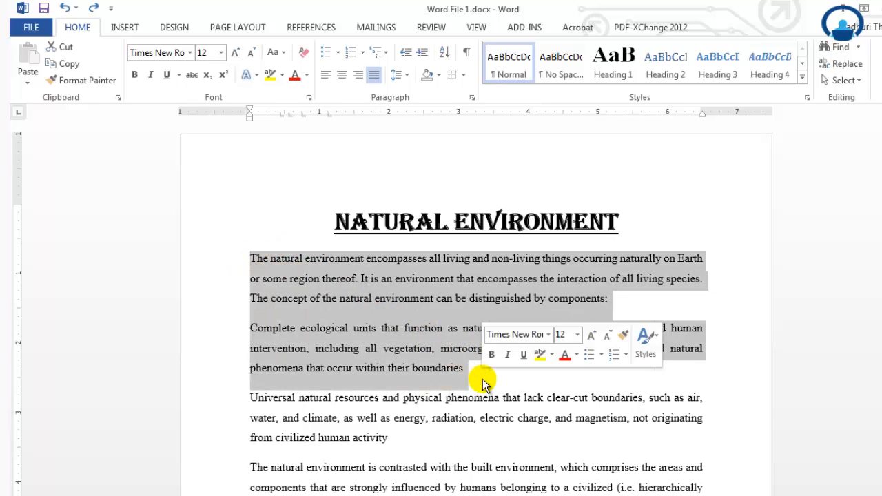
left_click(421, 53)
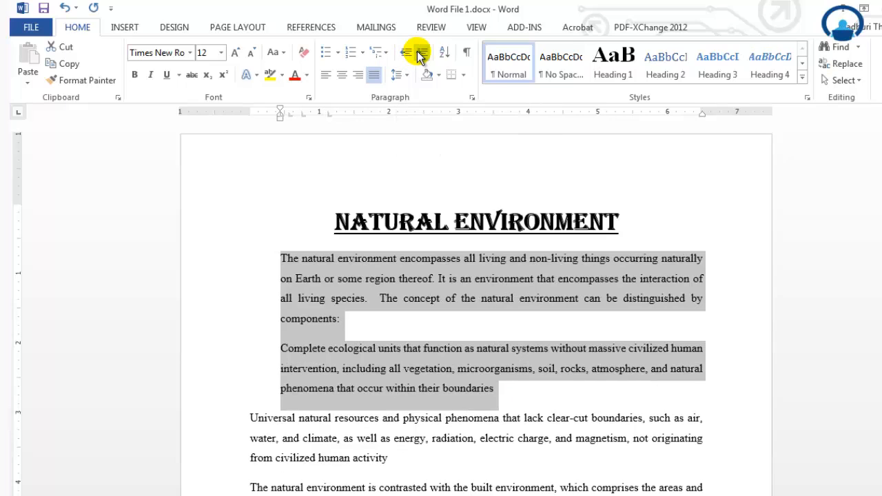
left_click(406, 54)
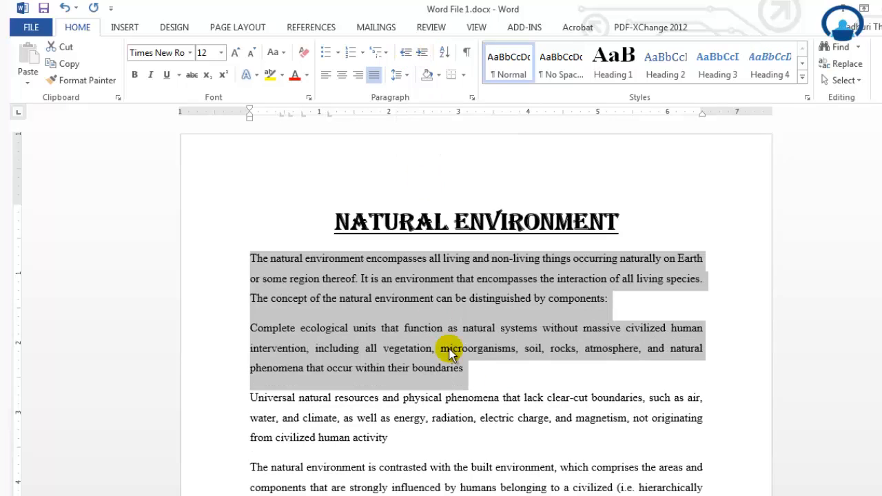
left_click(469, 371)
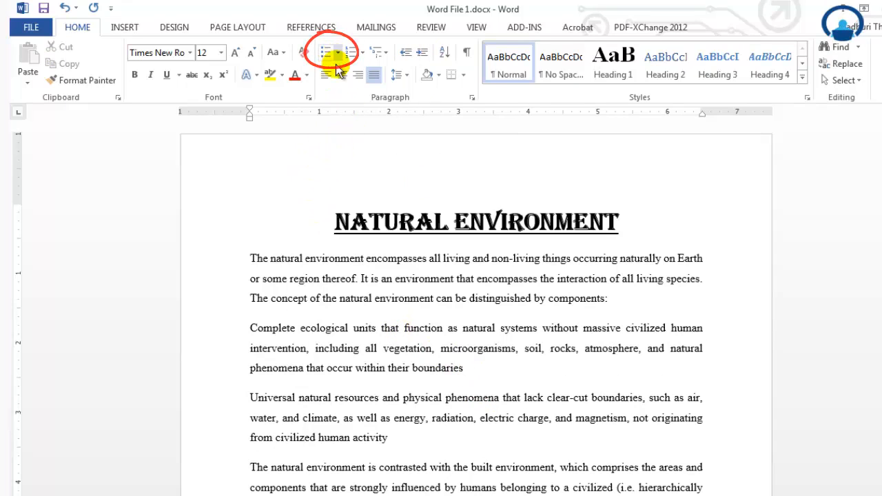
Select the first three body paragraphs and preview the checkmark style from the bullet library on them
left_click_drag(250, 258, 478, 437)
left_click(469, 358)
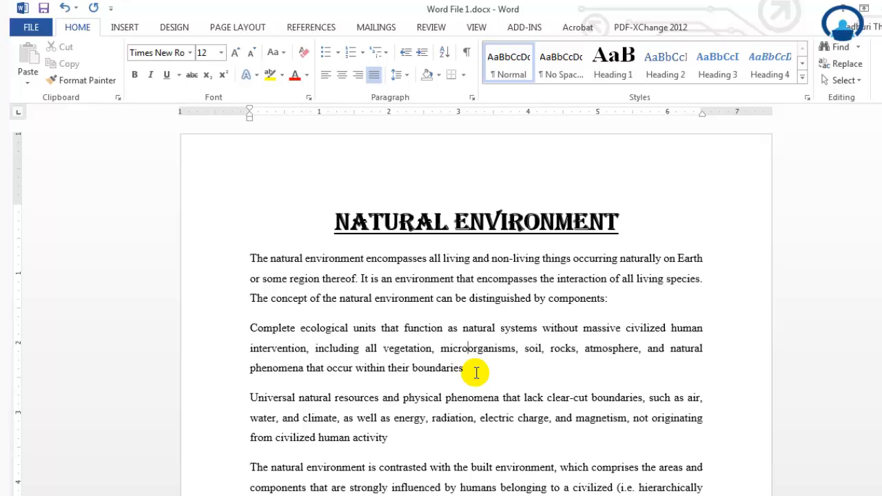
left_click_drag(250, 256, 526, 448)
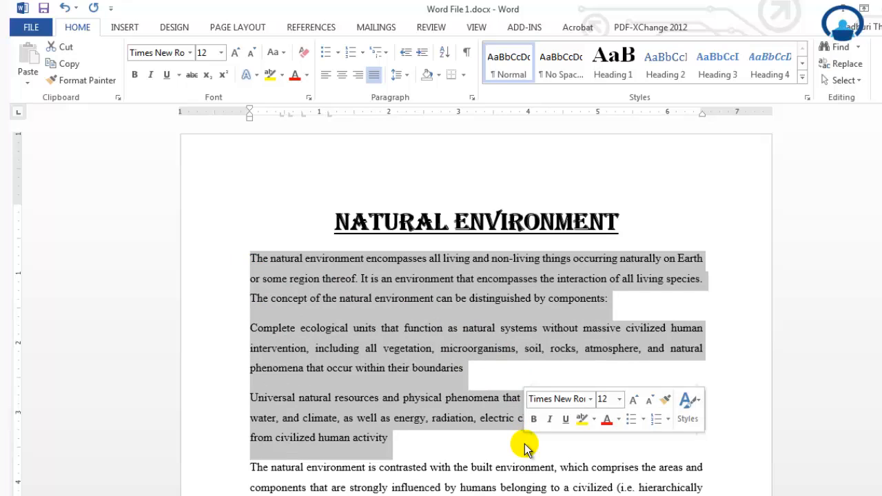
left_click(337, 53)
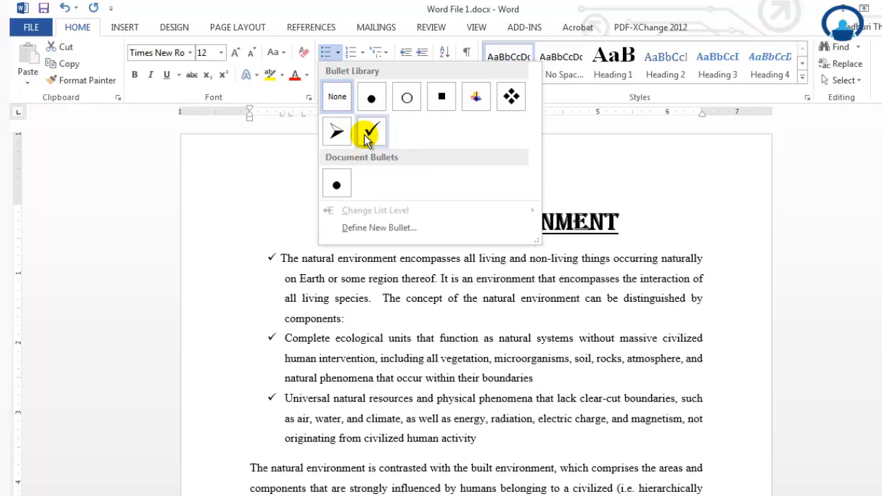
Look through the Symbol font characters available for defining a new bullet, and leave the definition without applying it
left_click(384, 231)
left_click(416, 172)
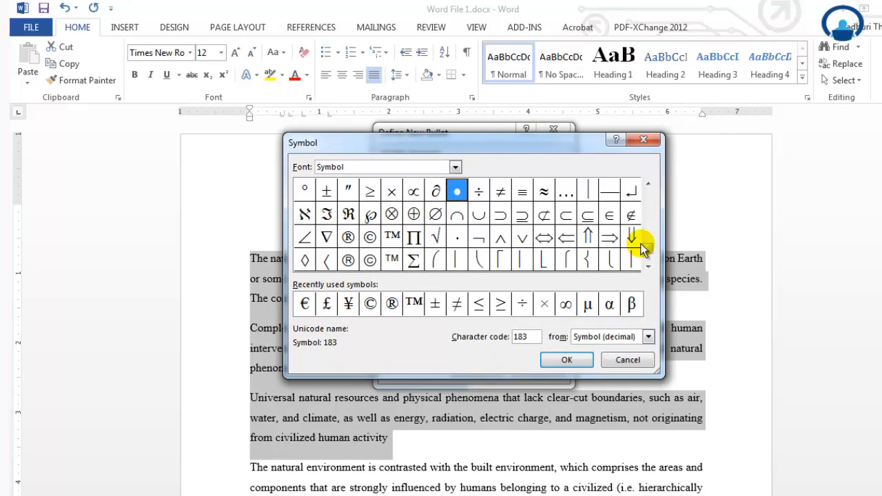
left_click_drag(648, 247, 645, 207)
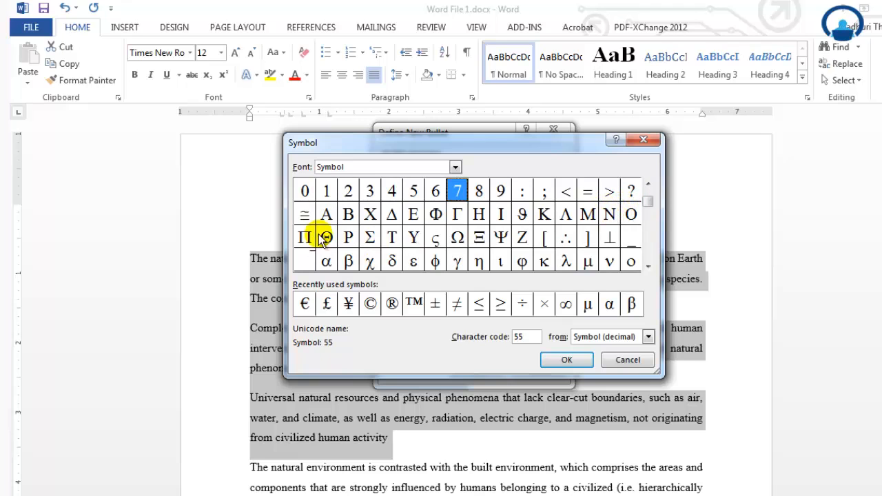
left_click_drag(650, 199, 650, 215)
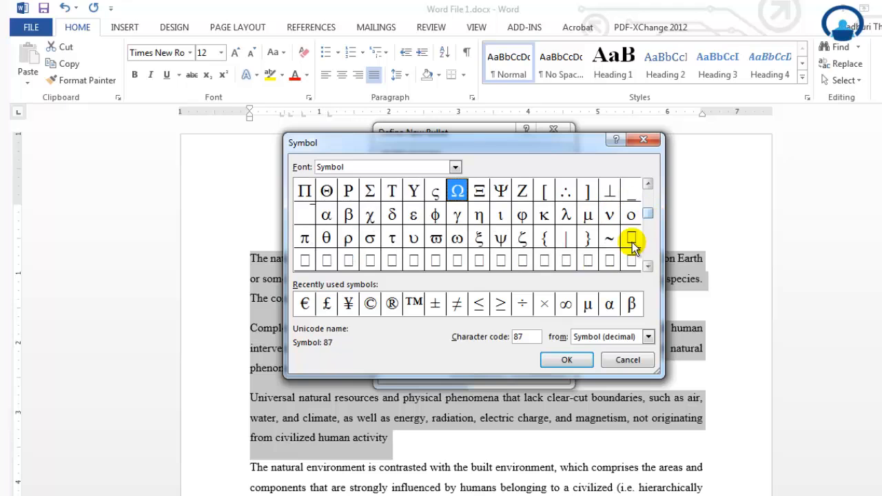
left_click(568, 359)
left_click(563, 129)
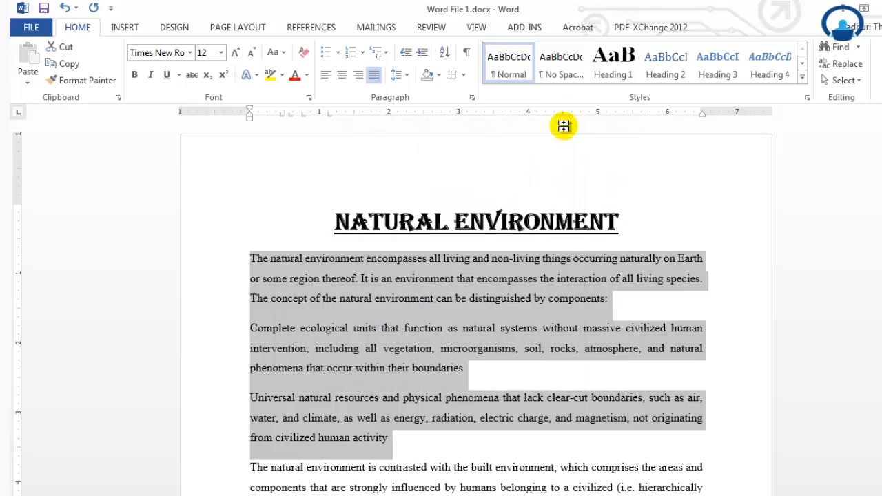
View the numbering library formats for the selected paragraphs and close it without choosing one
left_click(361, 50)
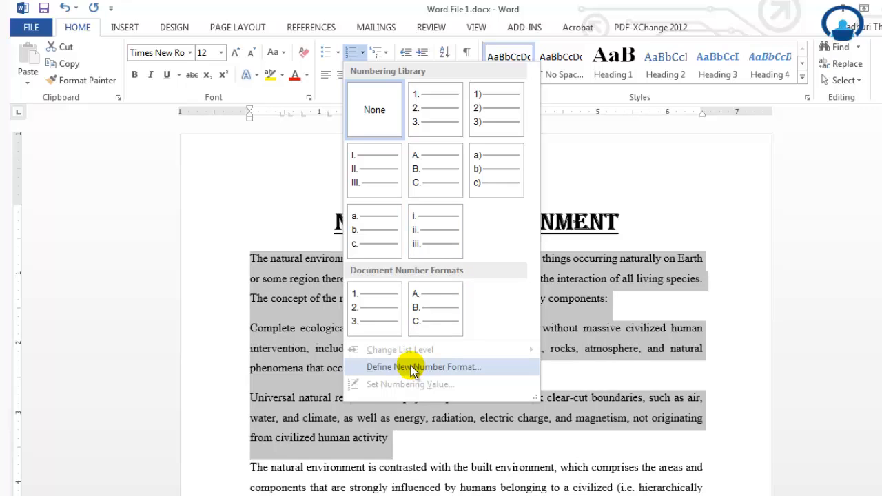
left_click(642, 199)
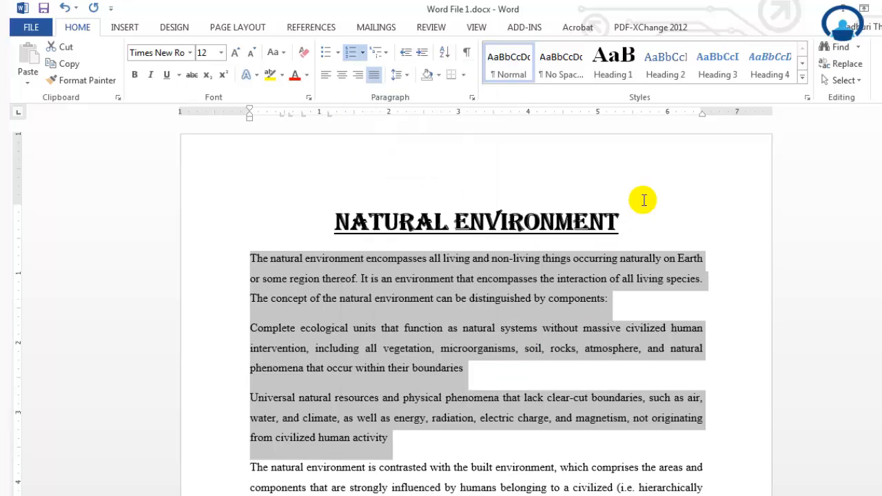
Select the numbering of the Oceans and Rivers list under Water on Earth and preview the checkmark bullet on it without applying it
scroll(587, 316, "down", 3)
scroll(587, 316, "down", 20)
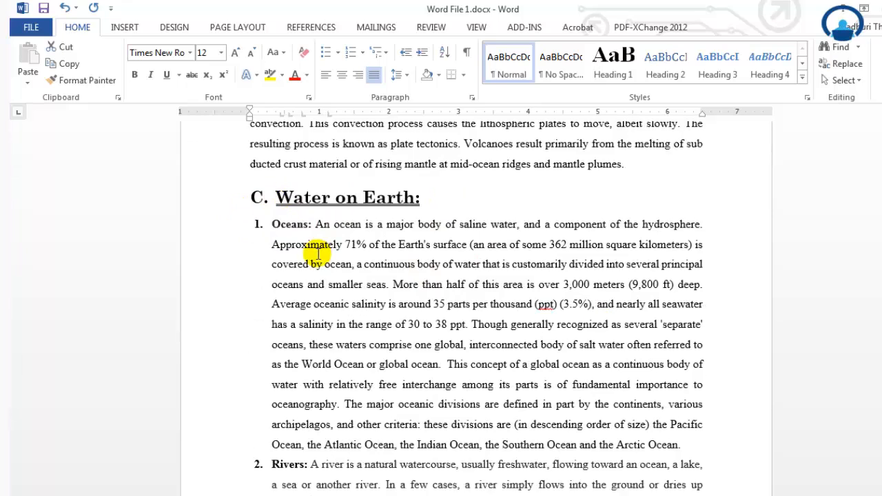
scroll(318, 253, "down", 1)
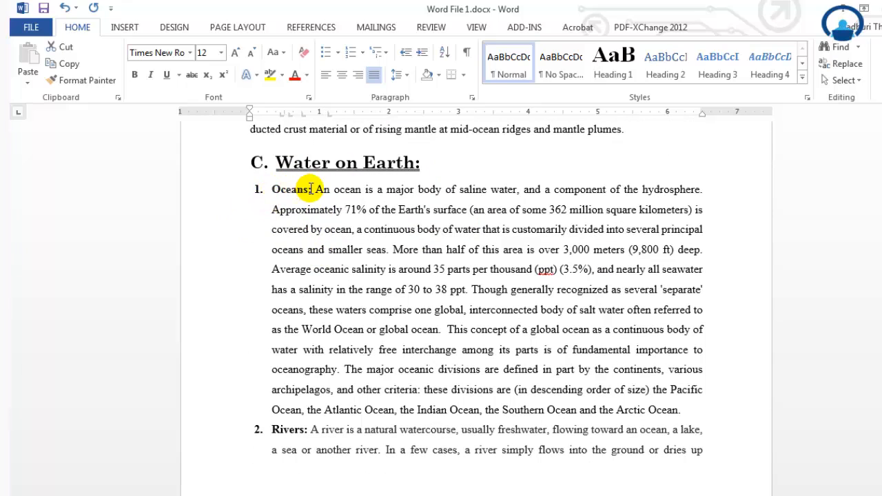
scroll(308, 404, "down", 6)
scroll(303, 404, "down", 6)
scroll(384, 376, "up", 7)
scroll(385, 384, "up", 7)
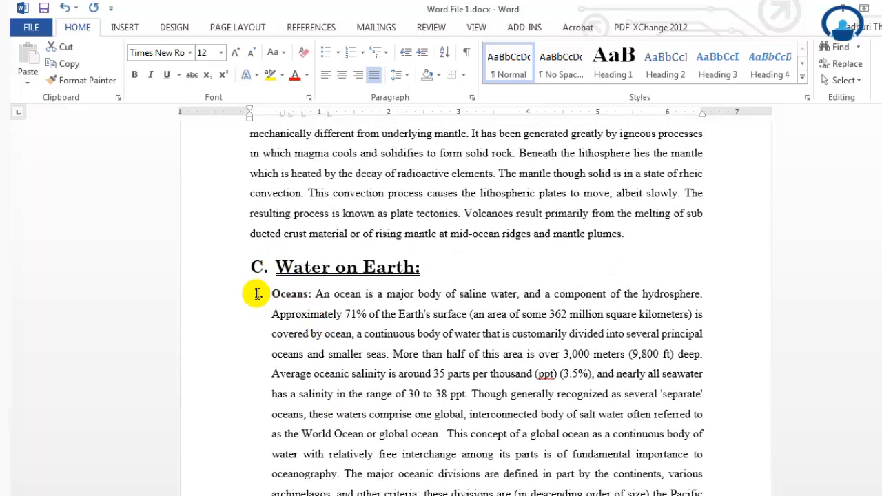
left_click(258, 294)
scroll(348, 310, "down", 2)
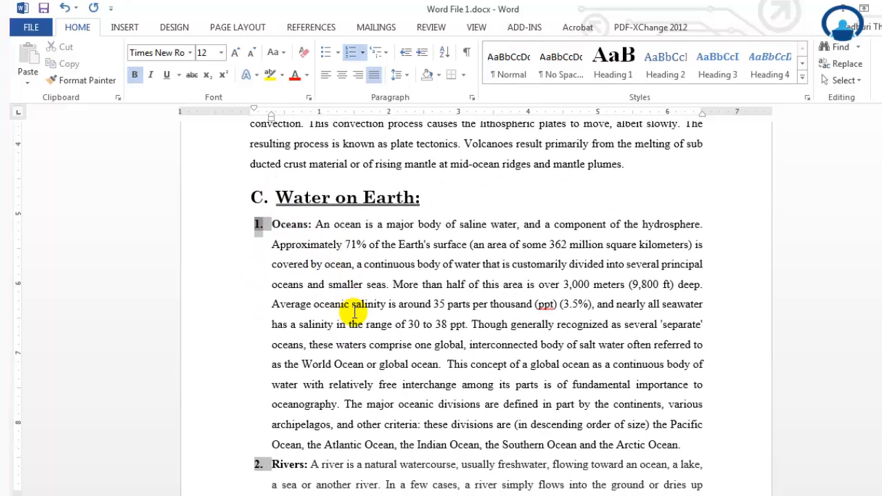
left_click(338, 52)
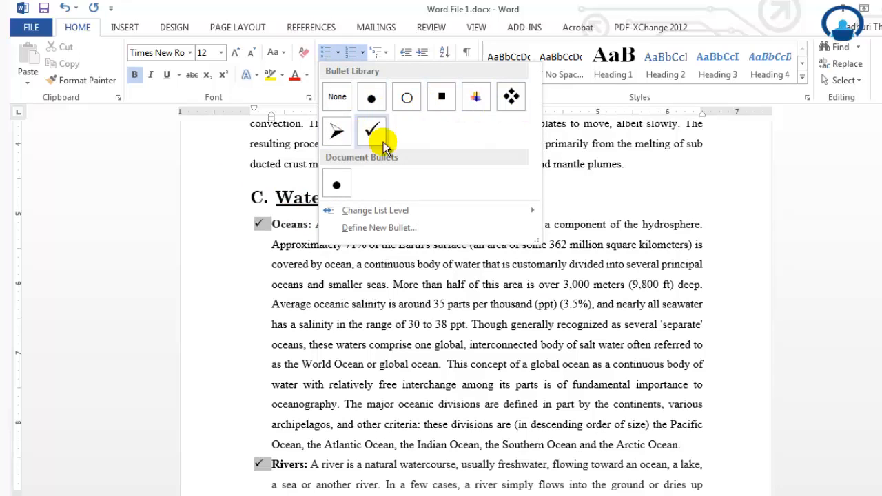
left_click(250, 303)
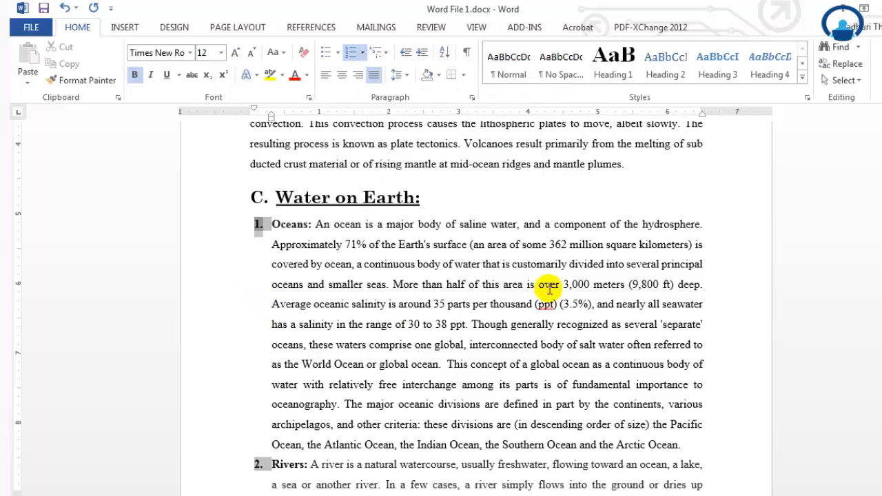
Apply the default round bullet to the first body paragraph under the title and remove it again
scroll(548, 293, "up", 15)
scroll(549, 288, "up", 4)
left_click(508, 297)
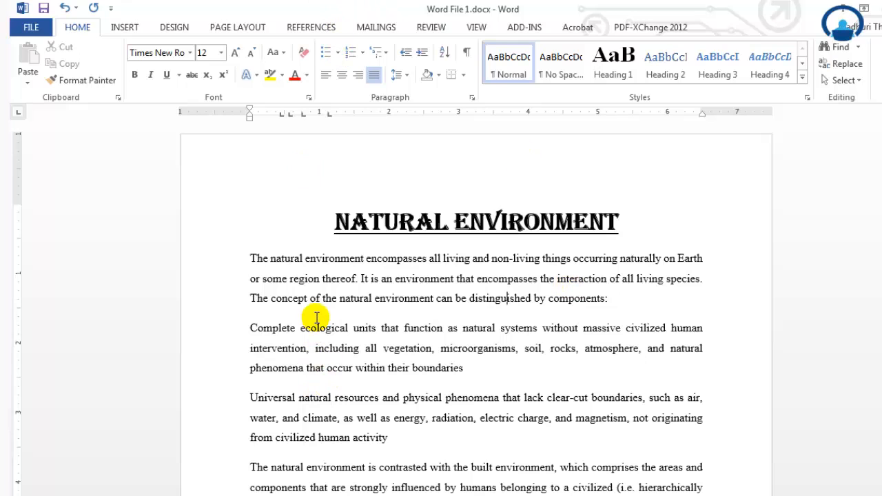
left_click(326, 53)
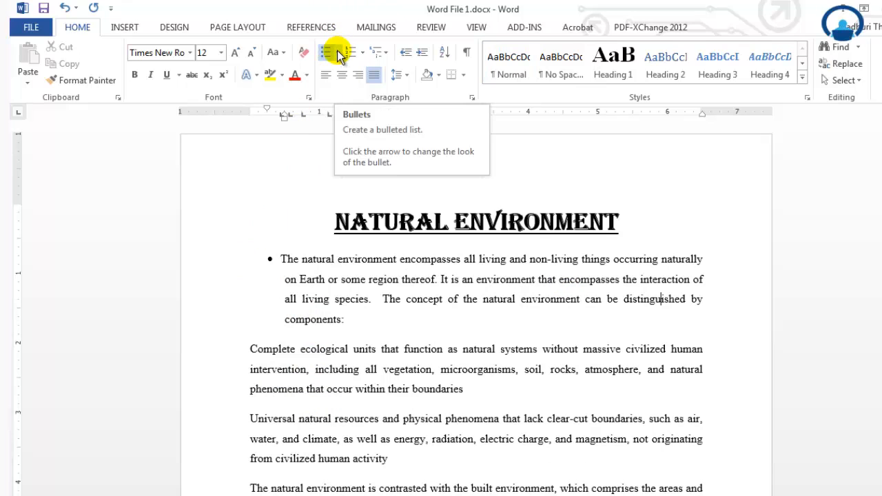
left_click(340, 54)
left_click(326, 53)
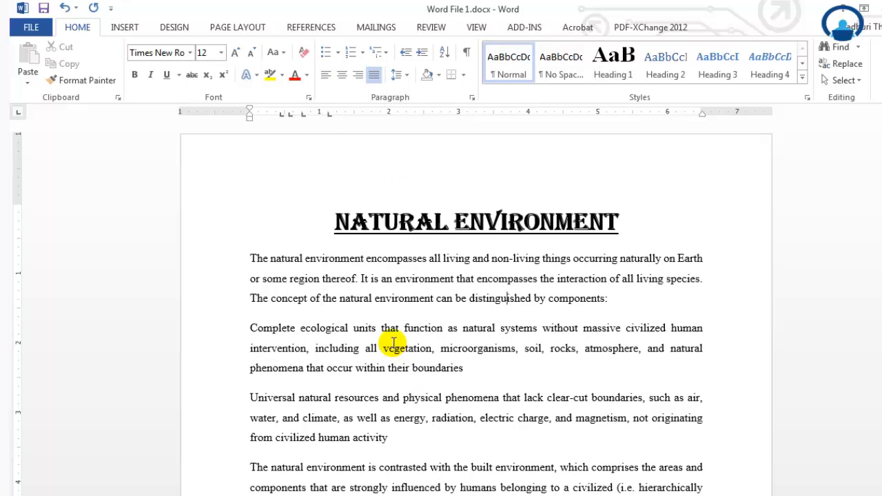
Select the whole first body paragraph, turn its bullet on and off again, and clear the selection
left_click_drag(250, 259, 655, 305)
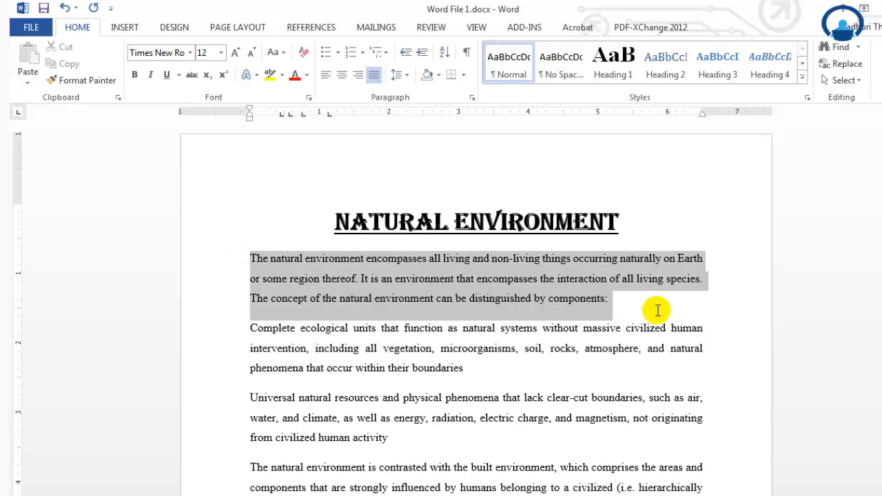
left_click(327, 51)
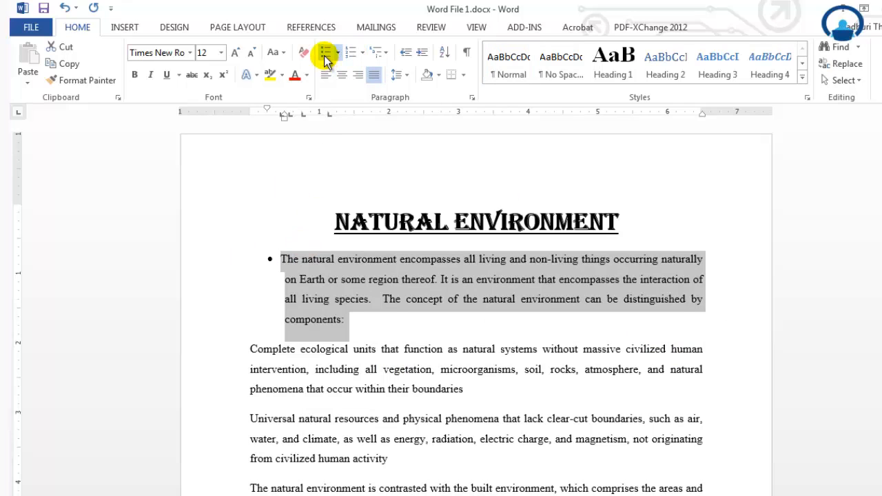
left_click(326, 56)
left_click(371, 330)
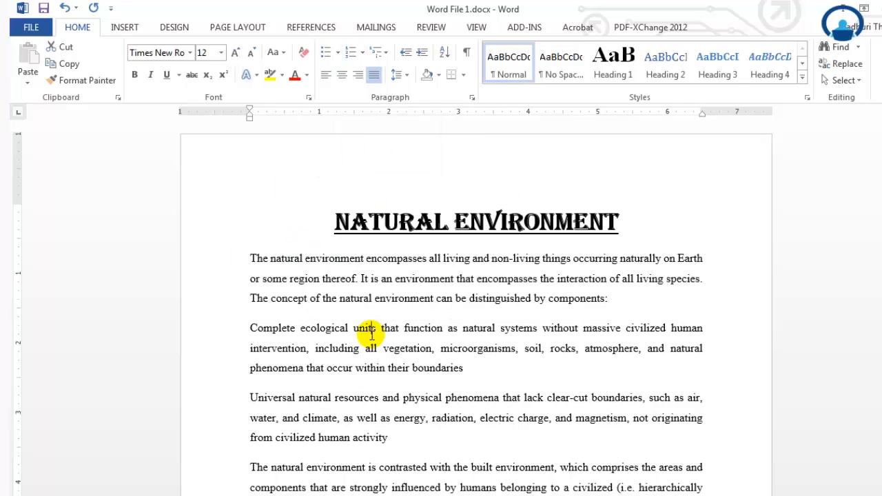